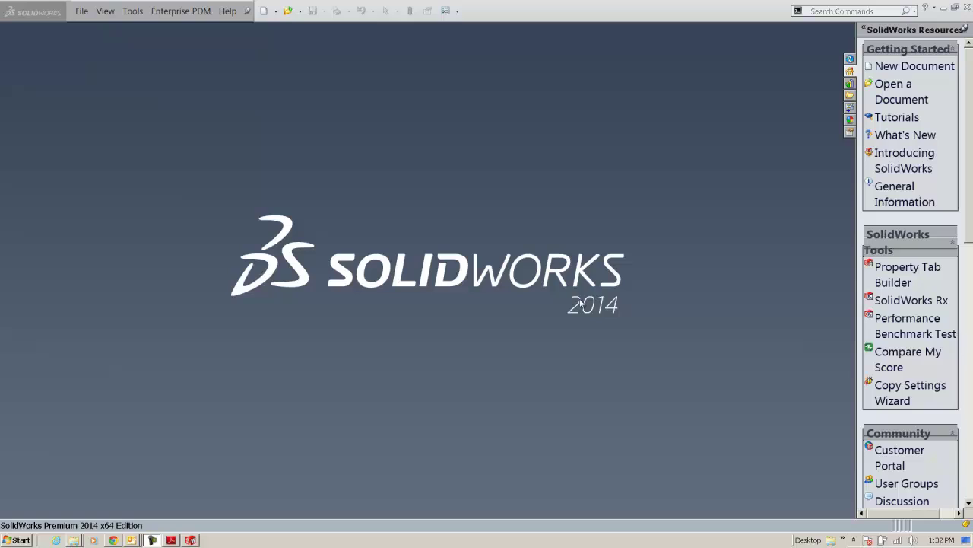
- In System Options > General, uncheck Windows Explorer thumbnail graphics and task-pane news feeds
click(458, 12)
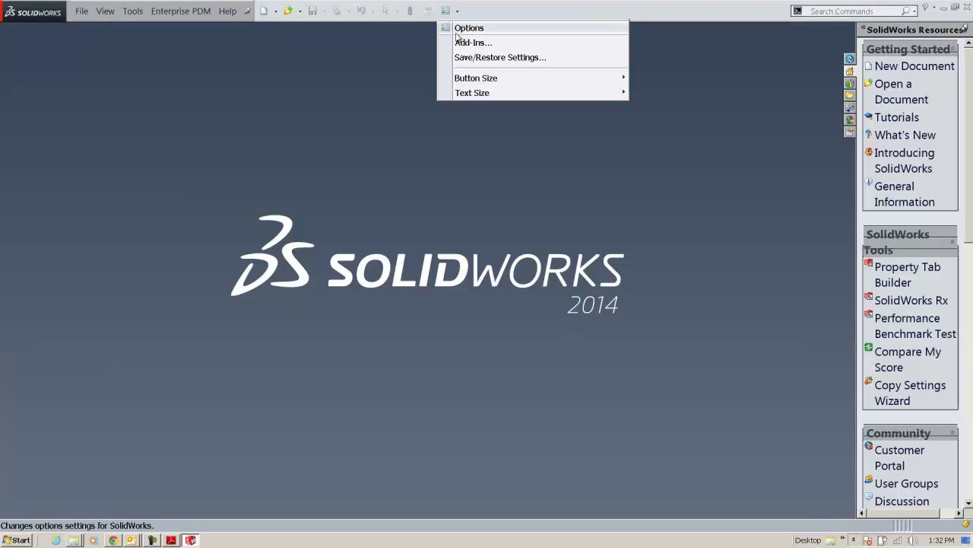
click(460, 28)
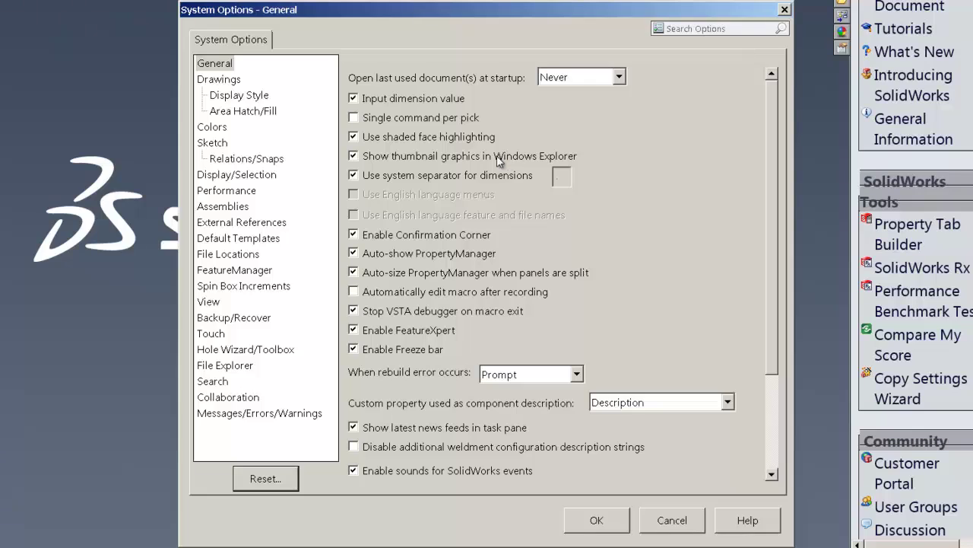
click(354, 161)
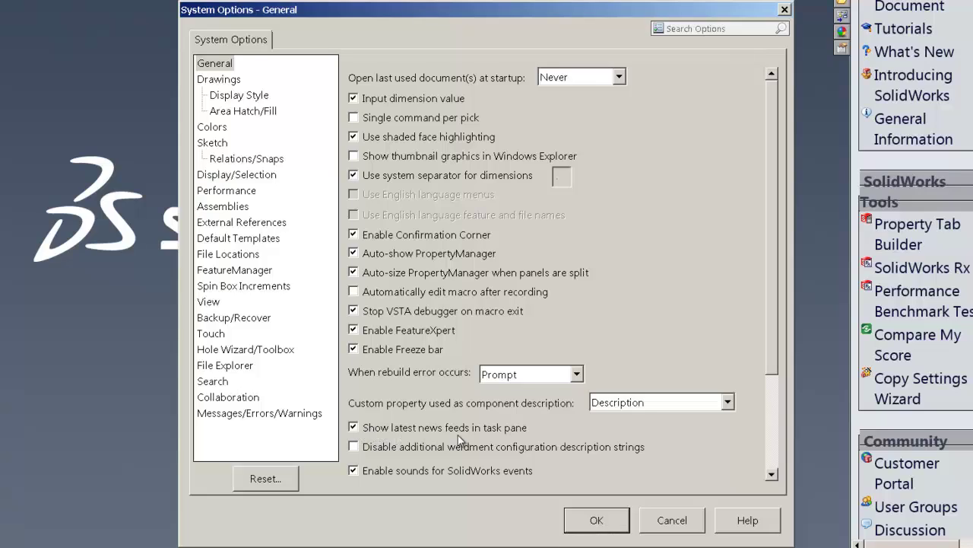
click(353, 429)
- On the Drawings page, uncheck 'Show contents while dragging drawing view' and 'Allow auto-update when opening drawings'
click(218, 80)
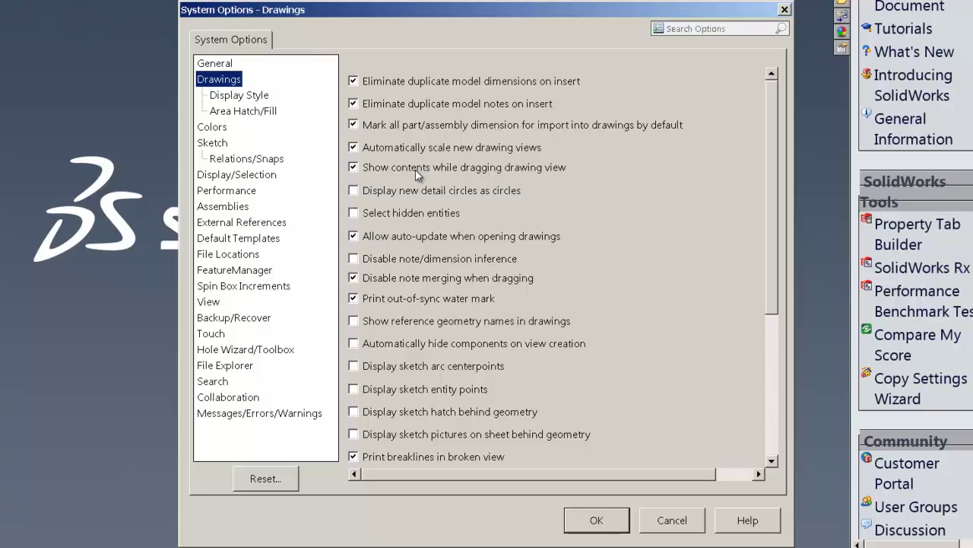
click(353, 168)
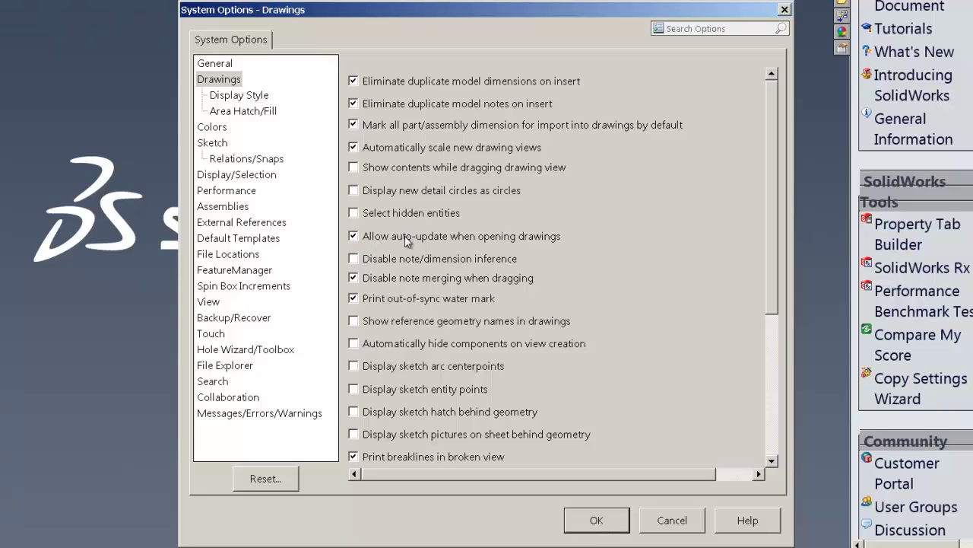
click(354, 236)
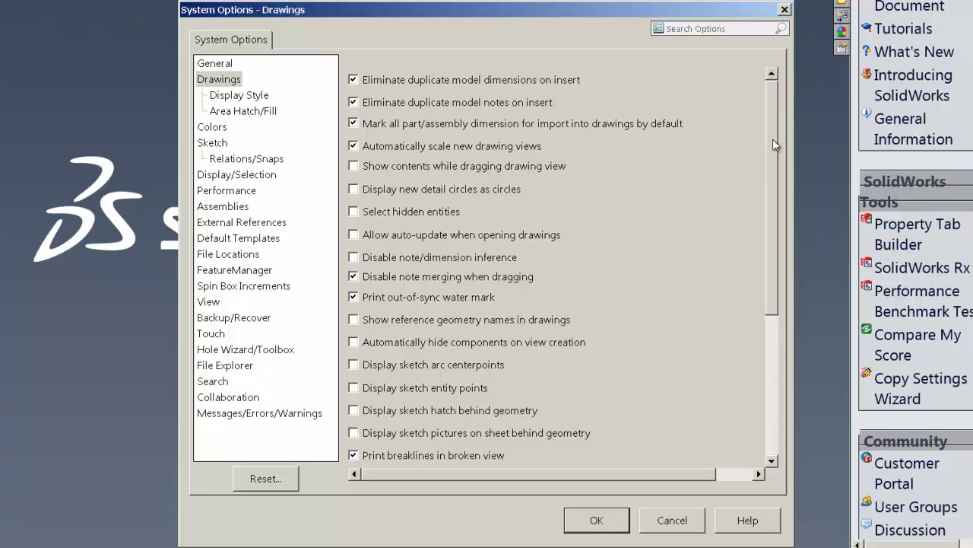
mouse_move(773, 138)
mouse_down()
mouse_move(772, 274)
mouse_move(785, 139)
mouse_up()
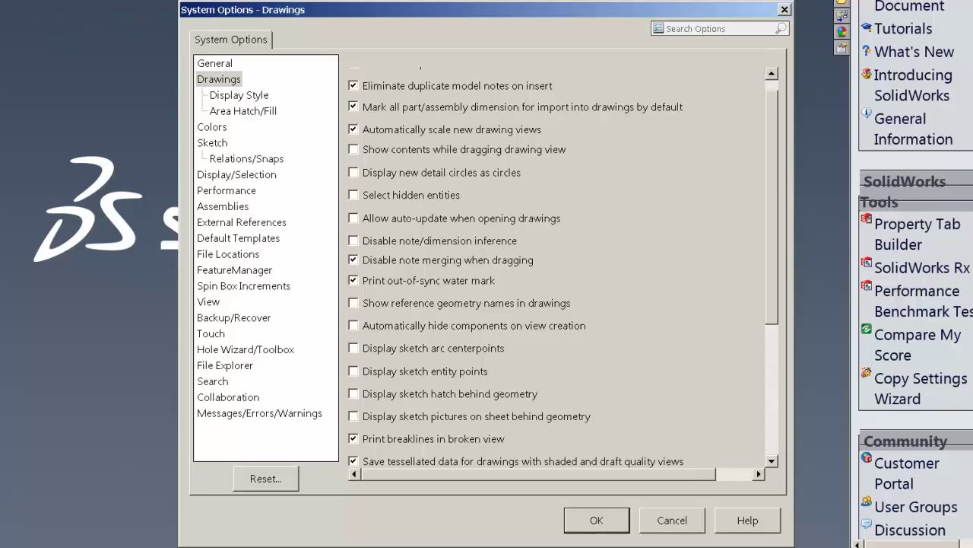
- Set Display Style edge quality for wireframe and hidden views to Draft quality
click(257, 97)
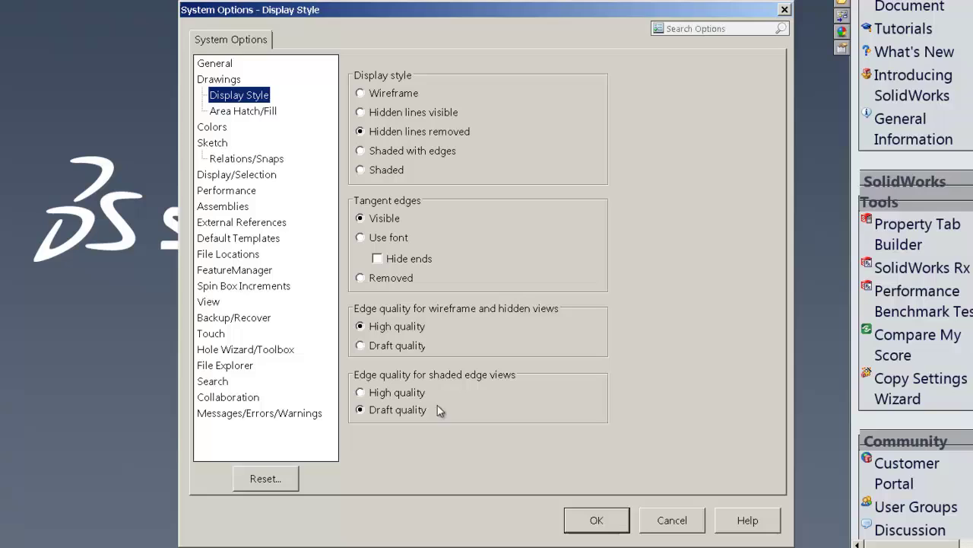
click(380, 346)
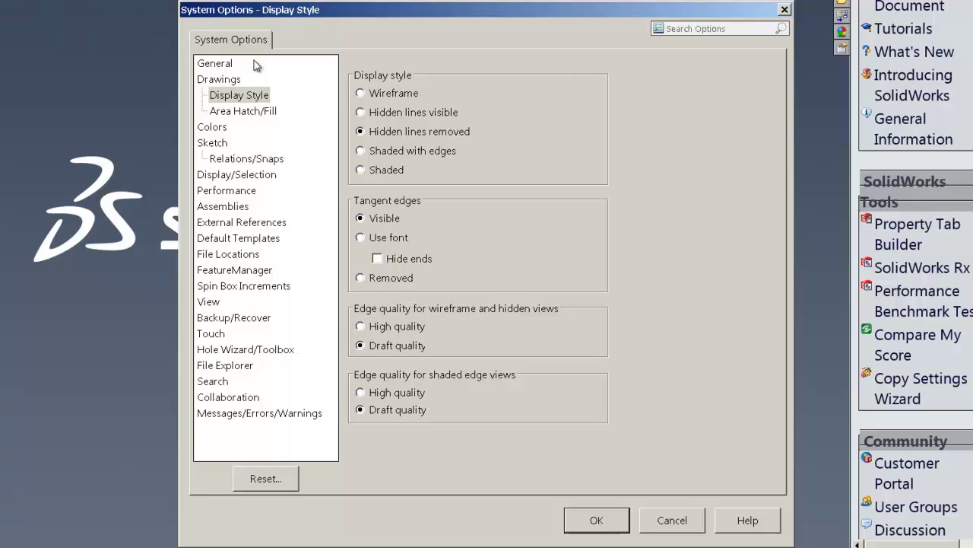
click(219, 130)
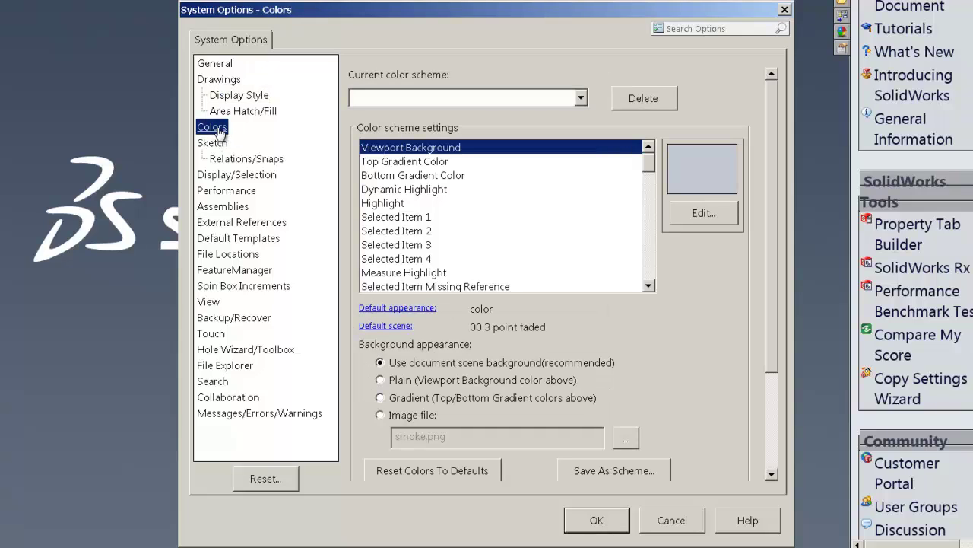
- Set the Colors page background appearance to Plain
click(381, 380)
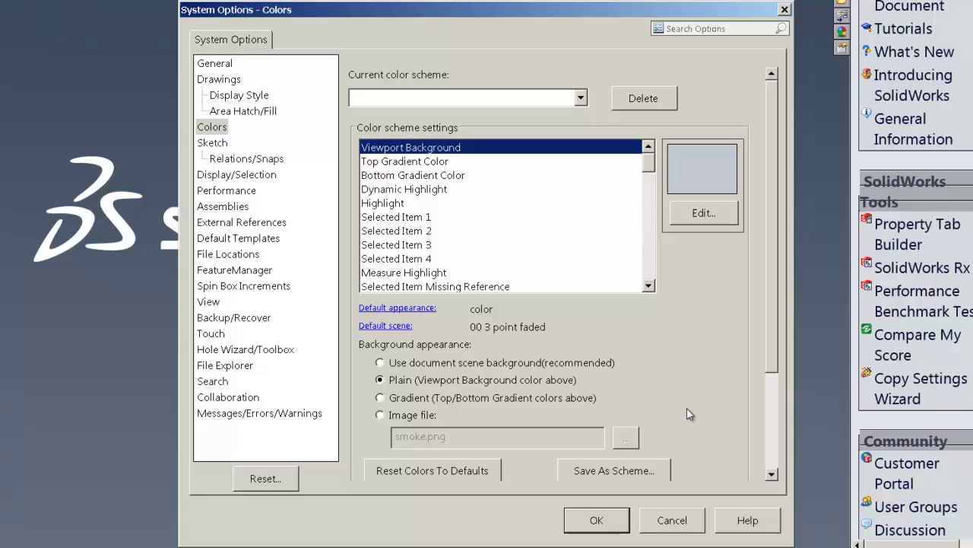
drag(772, 304, 779, 414)
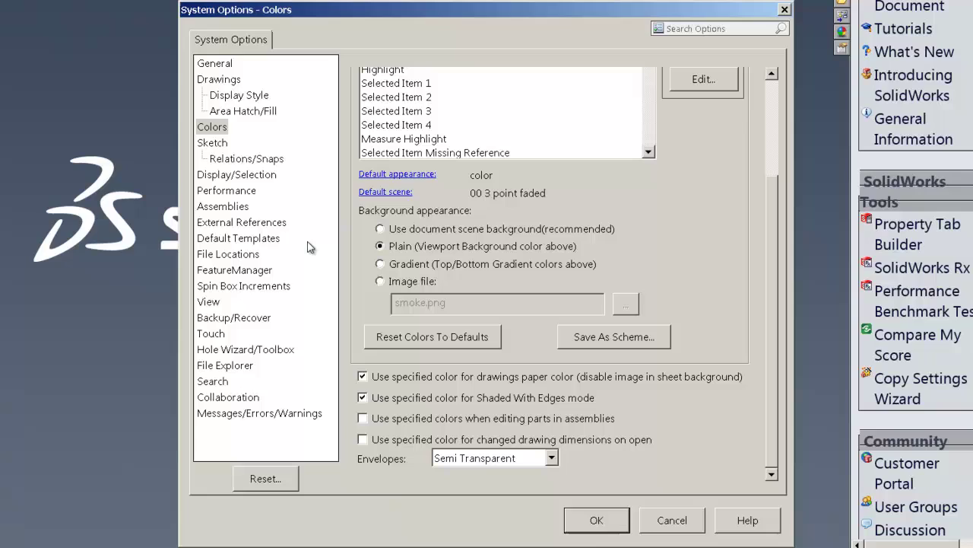
click(237, 174)
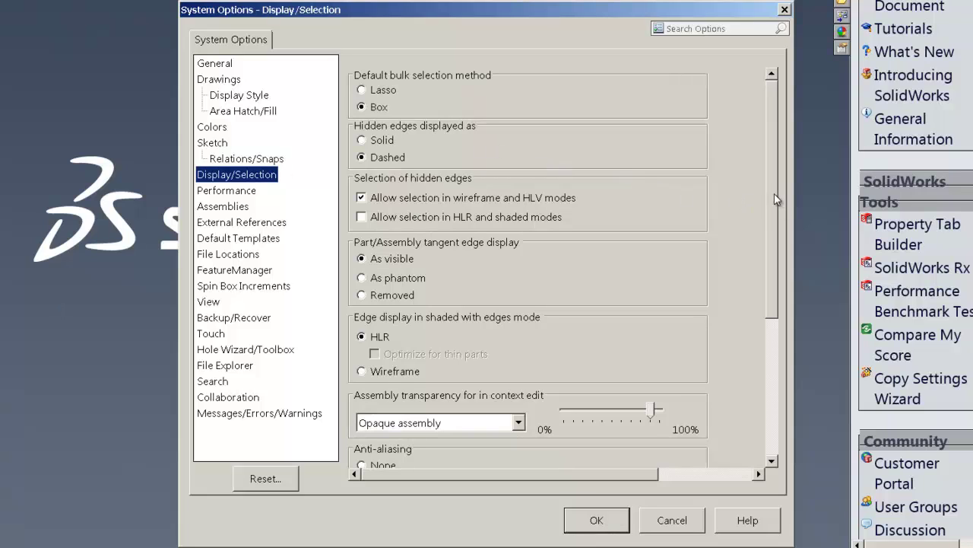
- Set Assembly transparency for in-context edit to 'Maintain assembly transparency'
drag(772, 203, 790, 296)
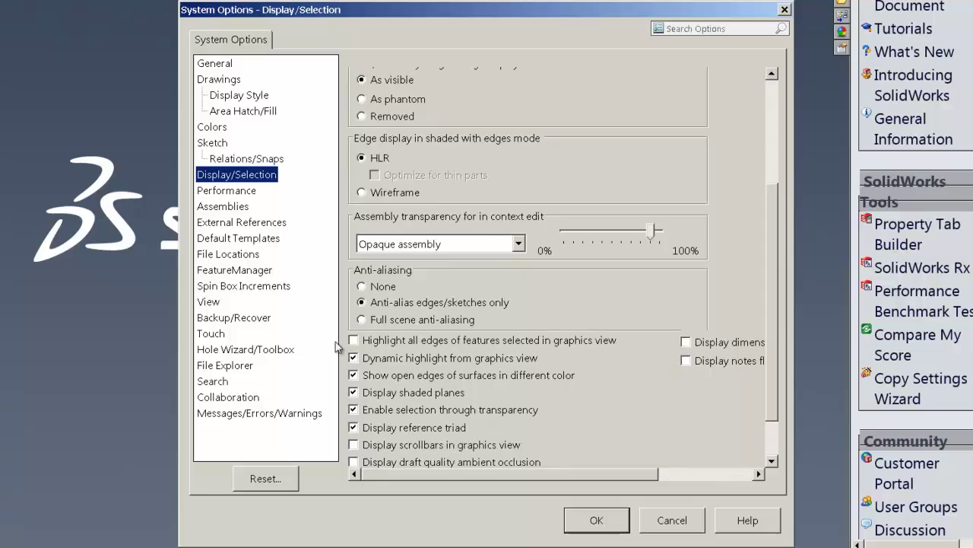
click(519, 244)
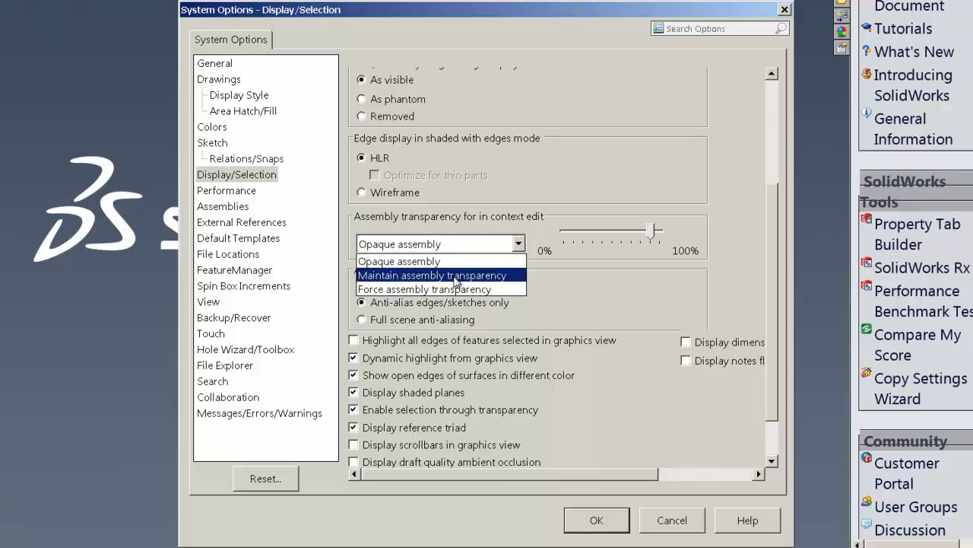
click(456, 281)
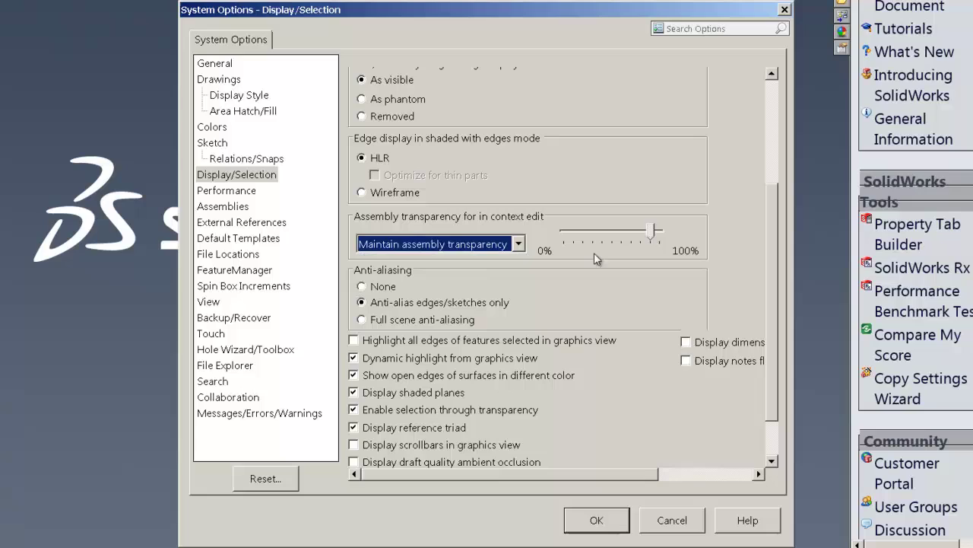
click(521, 244)
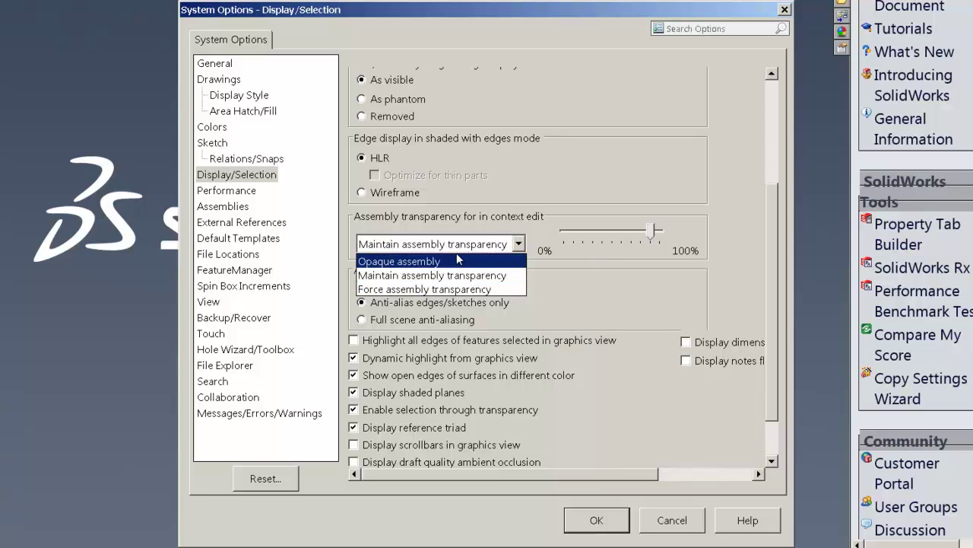
click(518, 245)
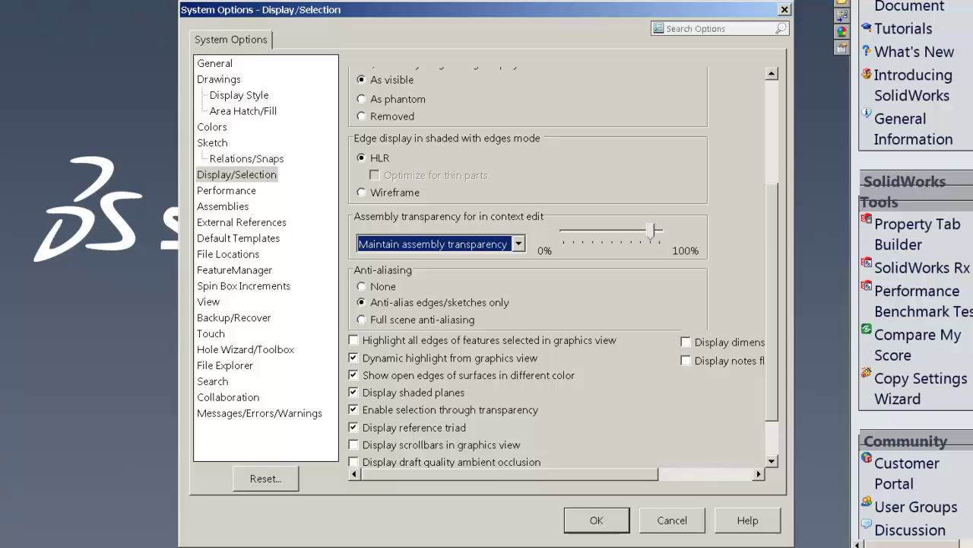
- Set Display/Selection anti-aliasing to None
scroll(779, 248, down, 1)
scroll(777, 247, down, 3)
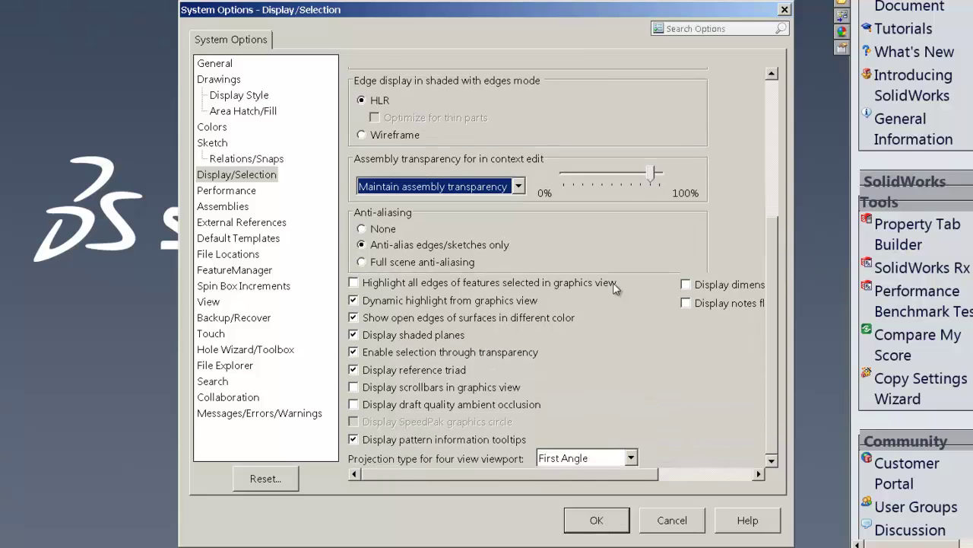
click(362, 229)
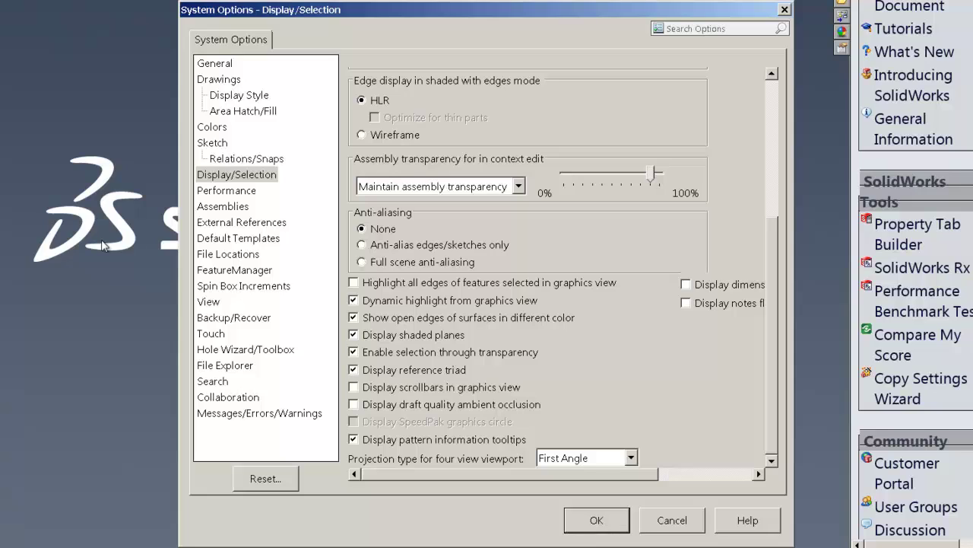
click(237, 194)
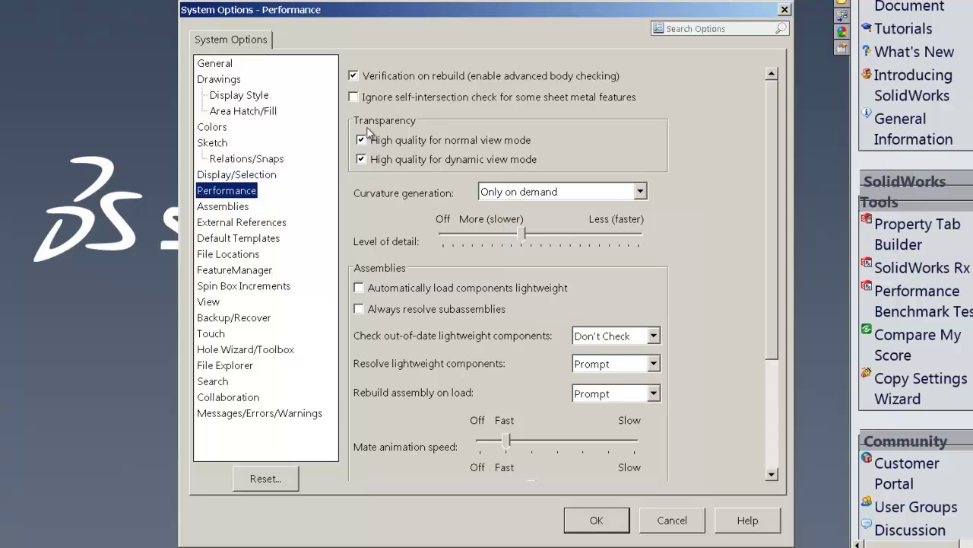
- Uncheck both high-quality transparency options and drag Level of detail to Off
click(354, 77)
click(391, 78)
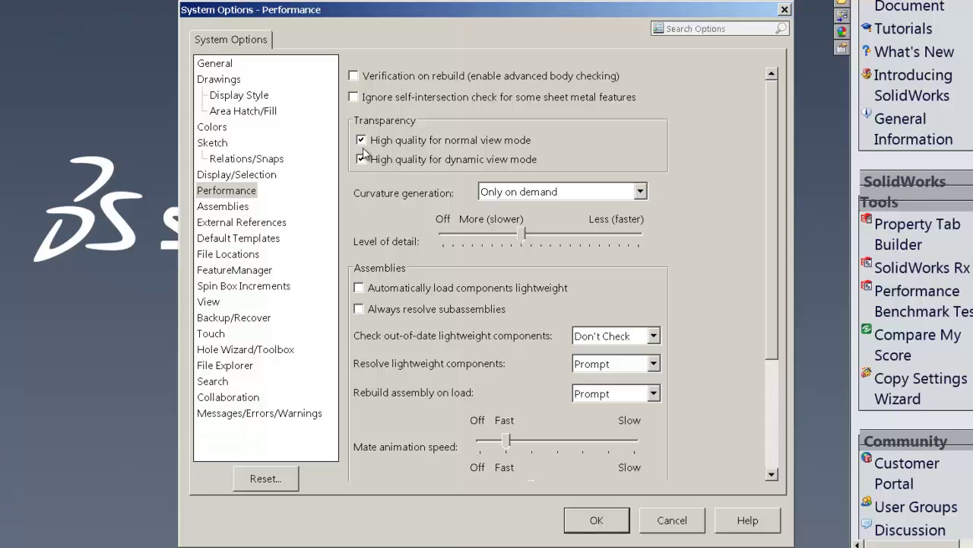
click(362, 143)
click(364, 161)
drag(523, 238, 443, 249)
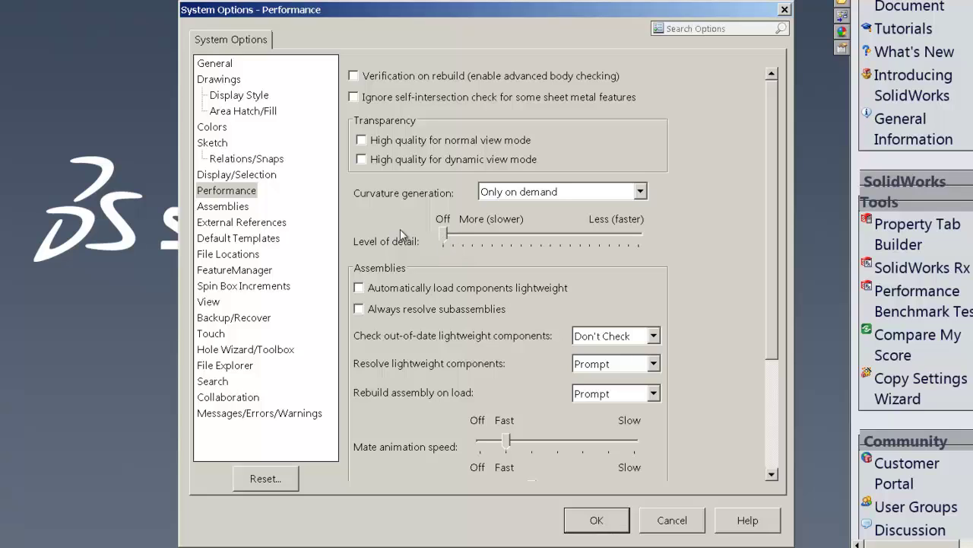
- Load components lightweight automatically, set out-of-date checking to Indicate, and mate animation speed to Off
click(358, 288)
click(654, 336)
click(604, 365)
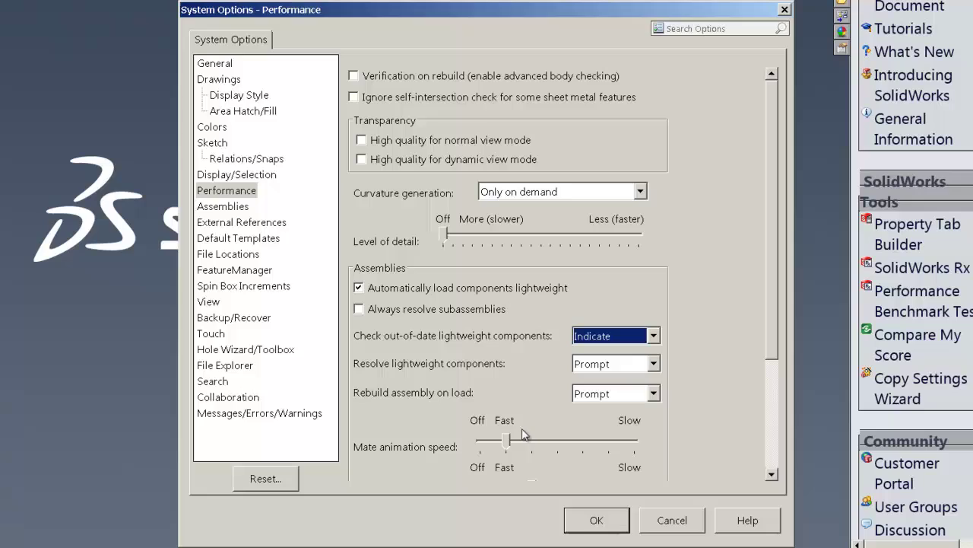
click(502, 447)
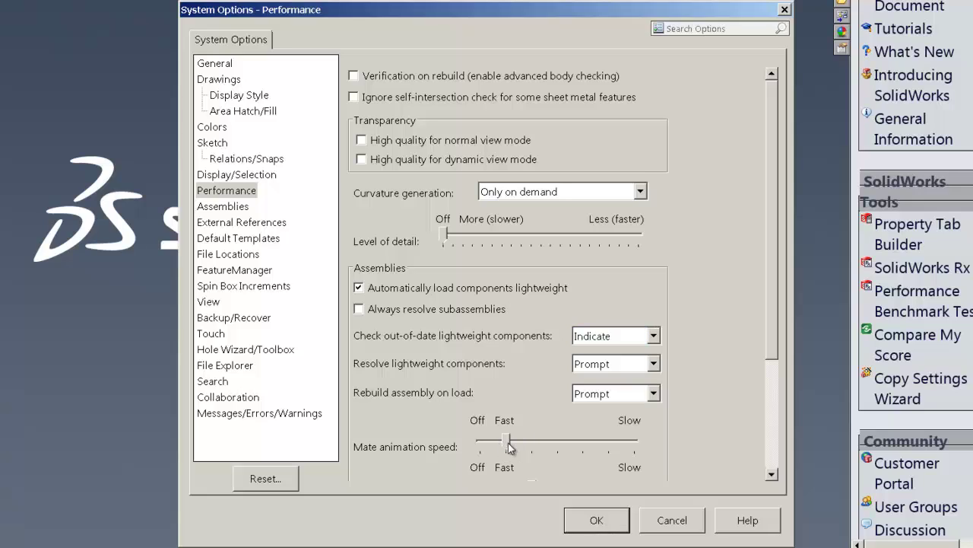
drag(508, 447, 442, 450)
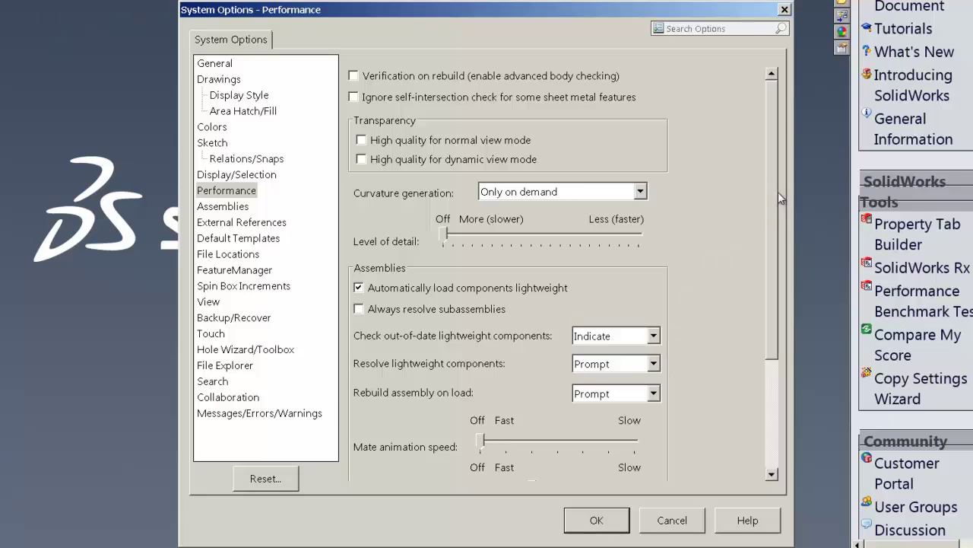
drag(773, 181, 766, 305)
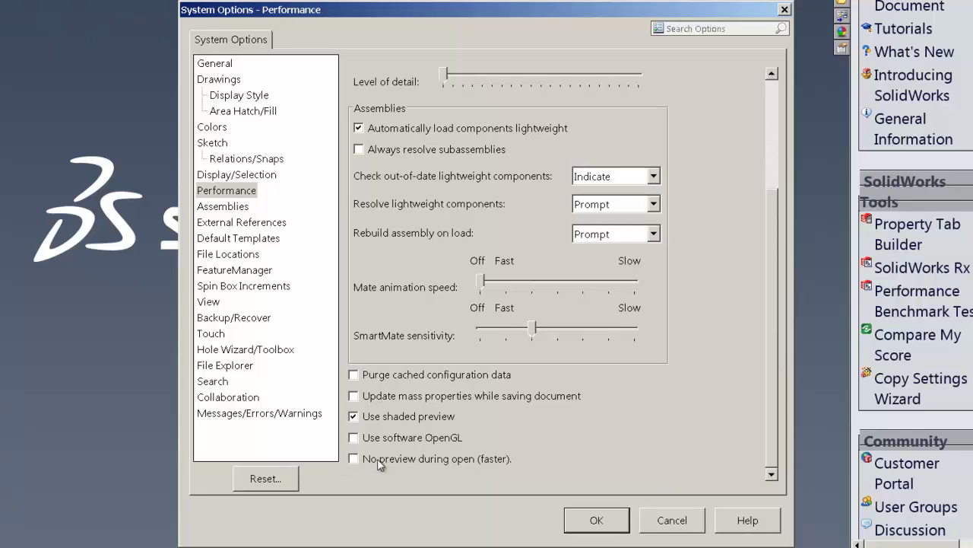
- Check 'No preview during open (faster)' and set SmartMate sensitivity to Off
click(355, 460)
drag(535, 327, 469, 329)
- On the Assemblies page, enable the mate-alignment prompt and saving new components to external files
click(244, 205)
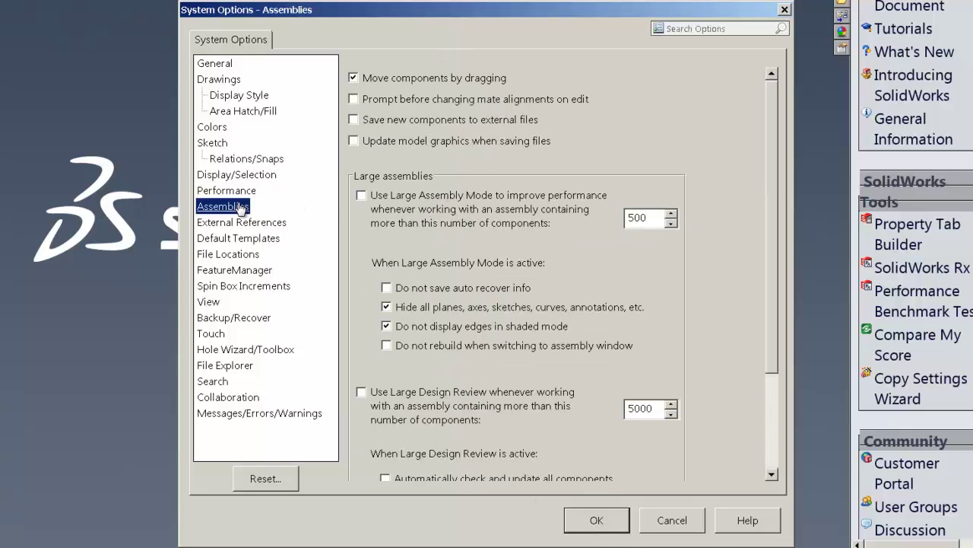
click(355, 102)
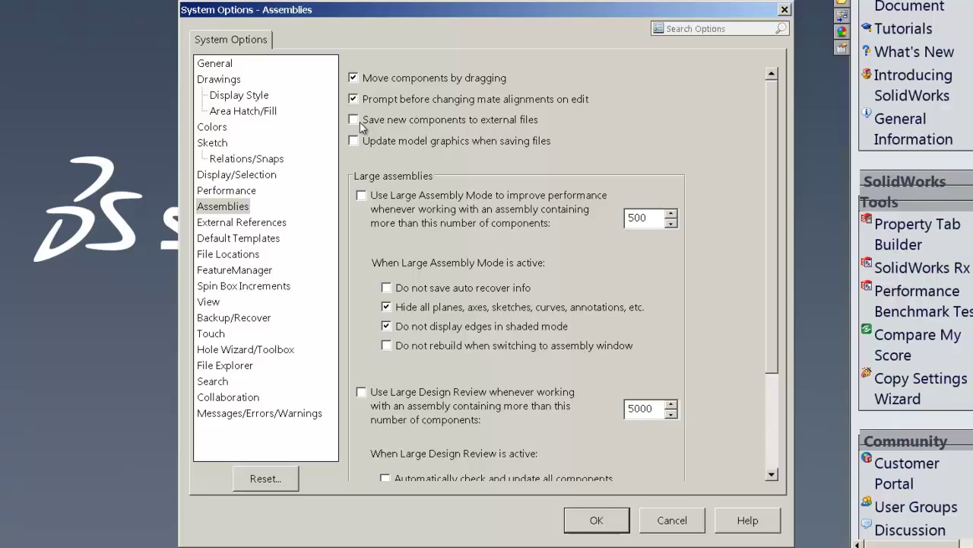
click(360, 127)
- Enable Large Assembly Mode above 300 components with 'Do not save auto recover info' checked
click(361, 196)
click(650, 223)
drag(650, 223, 605, 220)
text(300)
click(390, 289)
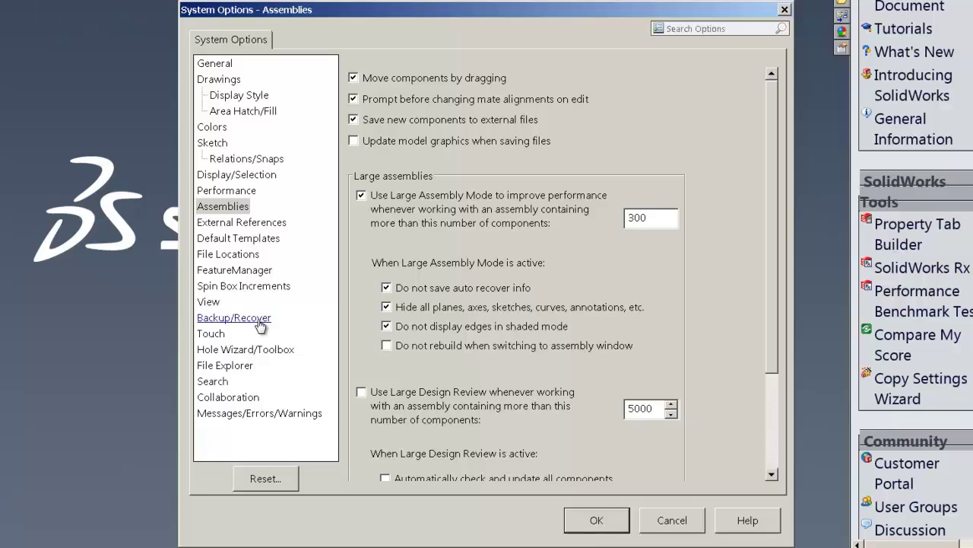
- Set External References to load referenced documents on Prompt, stop searching file locations, update component names
click(251, 223)
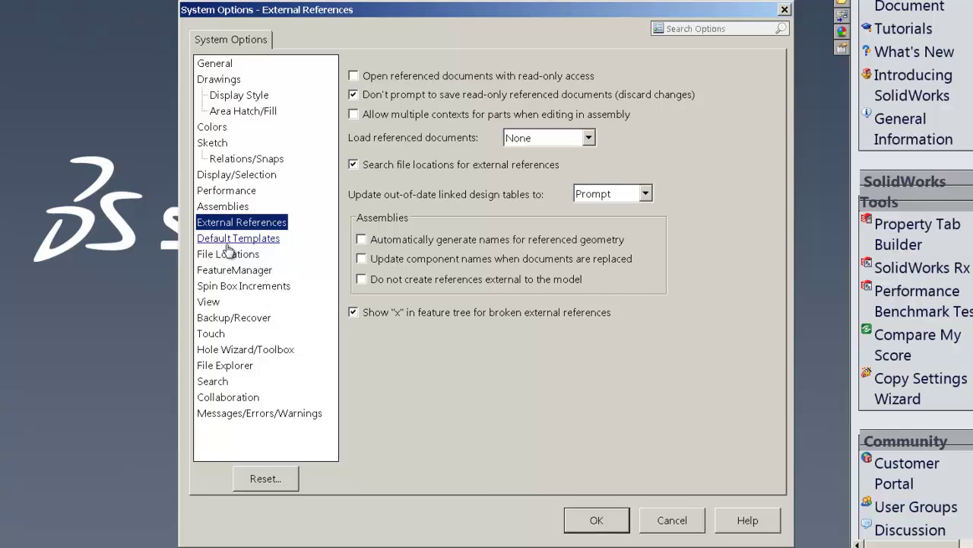
click(588, 139)
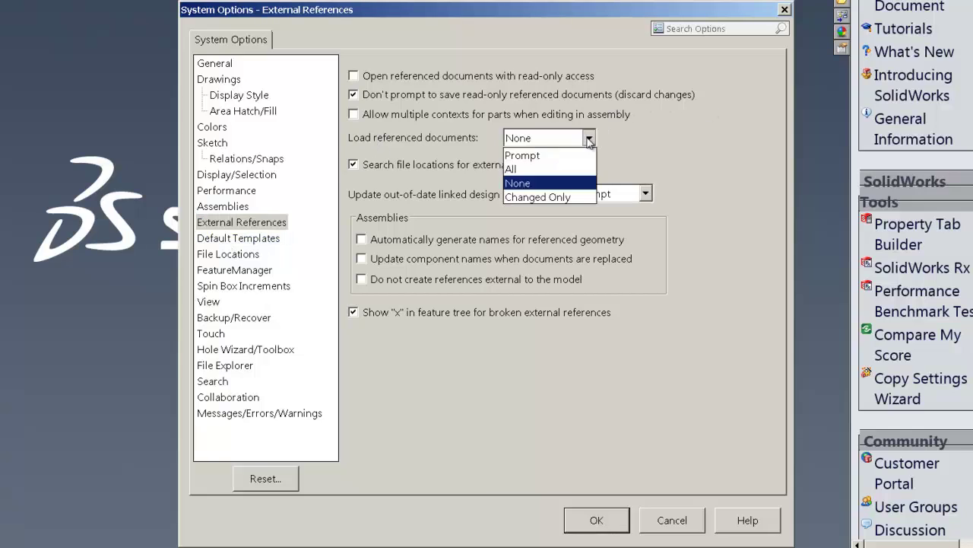
click(575, 155)
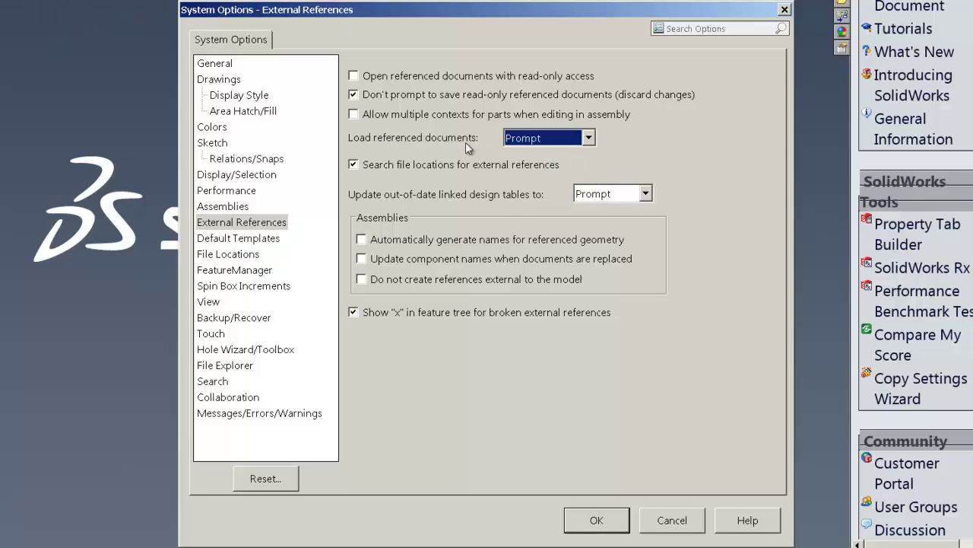
click(354, 165)
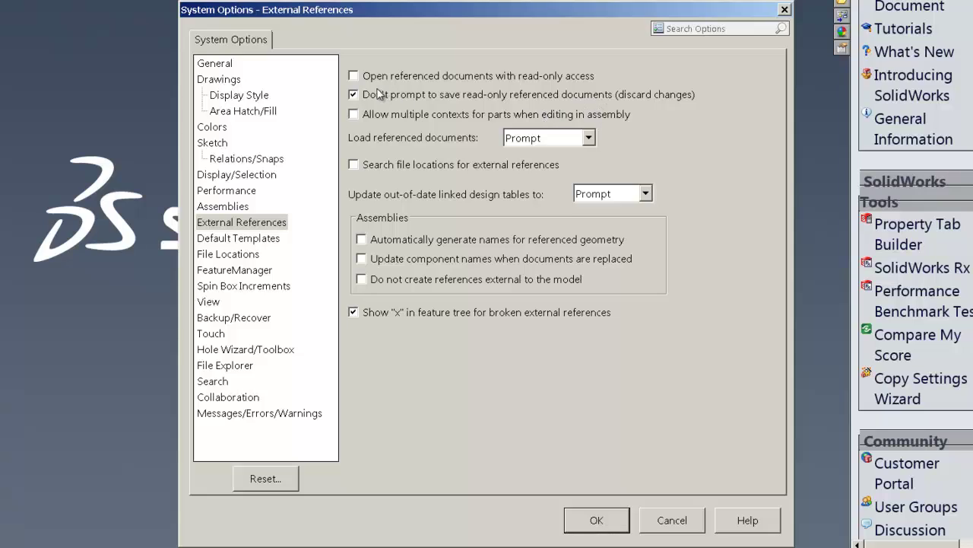
click(354, 95)
click(361, 259)
- On the FeatureManager page, uncheck 'Use transparent flyout FeatureManager tree in parts/assemblies'
click(257, 276)
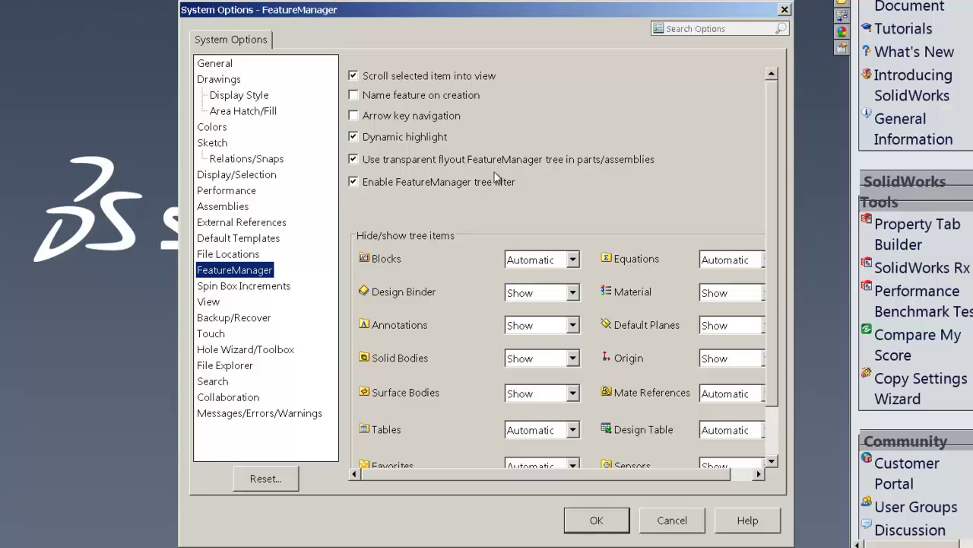
click(354, 159)
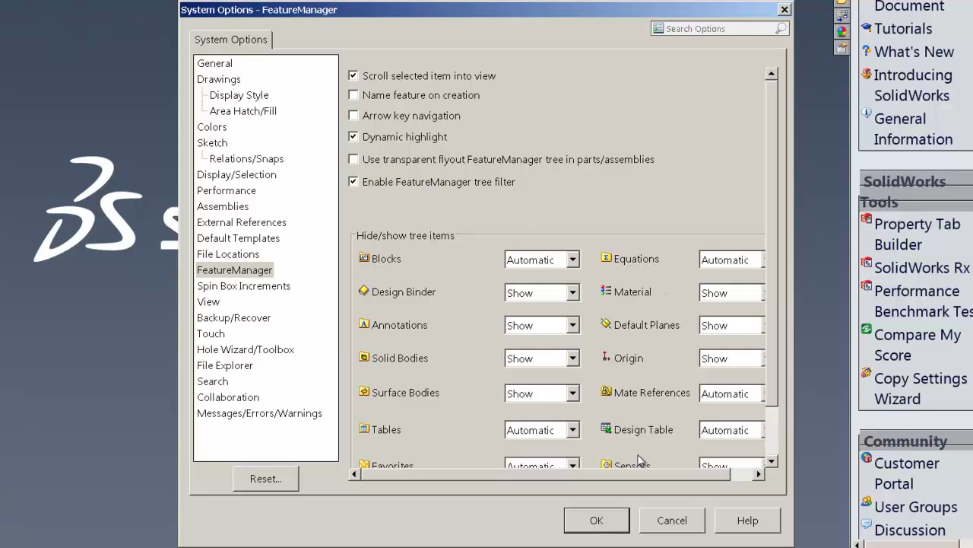
drag(774, 261, 777, 305)
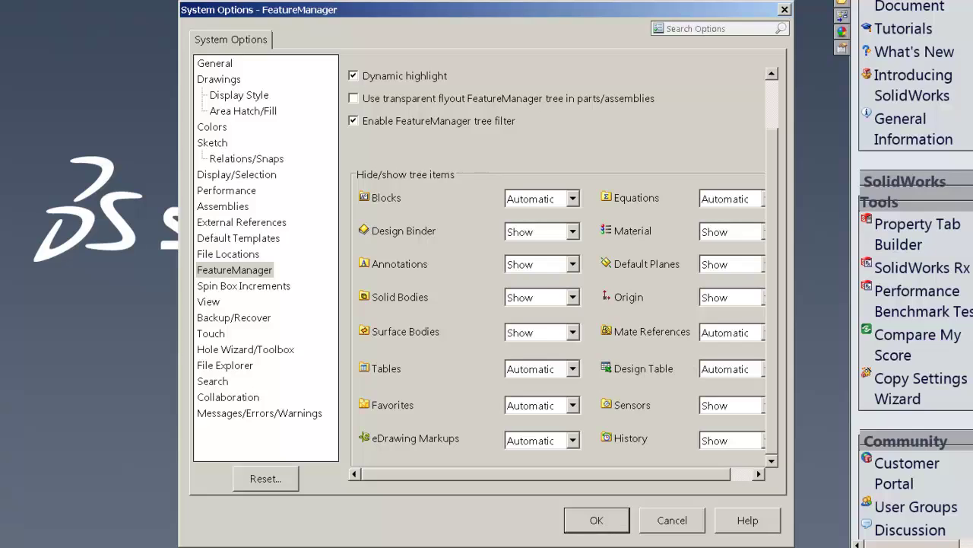
- On the View page, stop zoom-to-fit on standard views and set arrow-key view rotation to 5.00deg
click(209, 302)
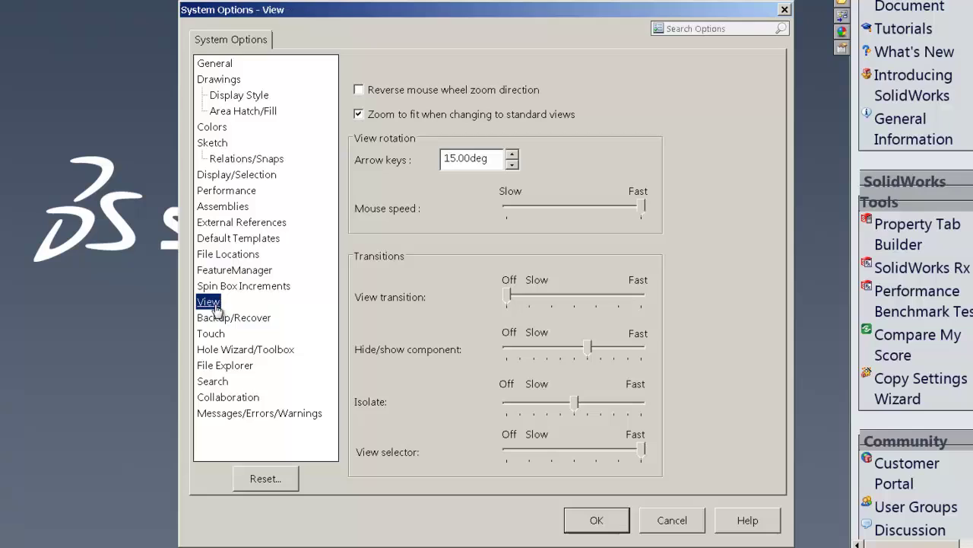
click(358, 115)
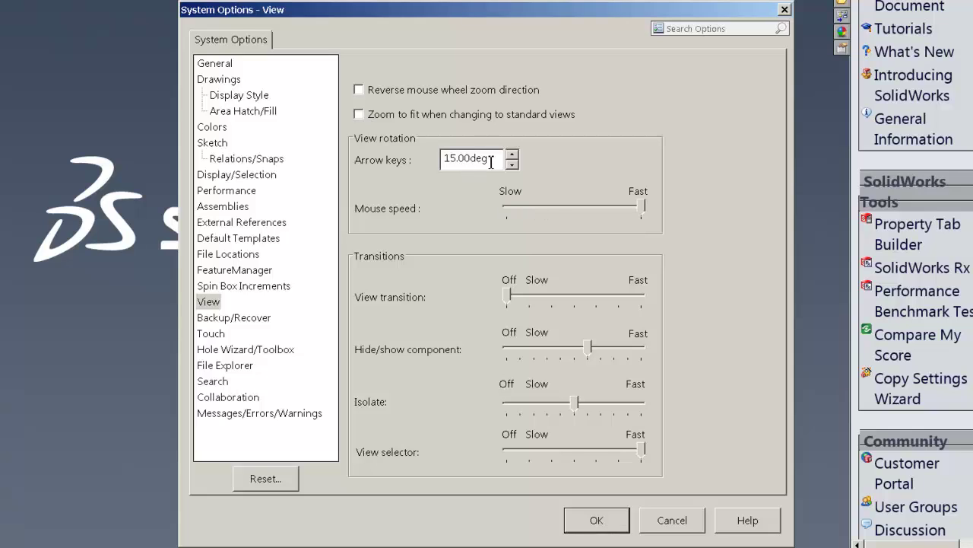
drag(490, 163, 428, 169)
text(5)
click(534, 219)
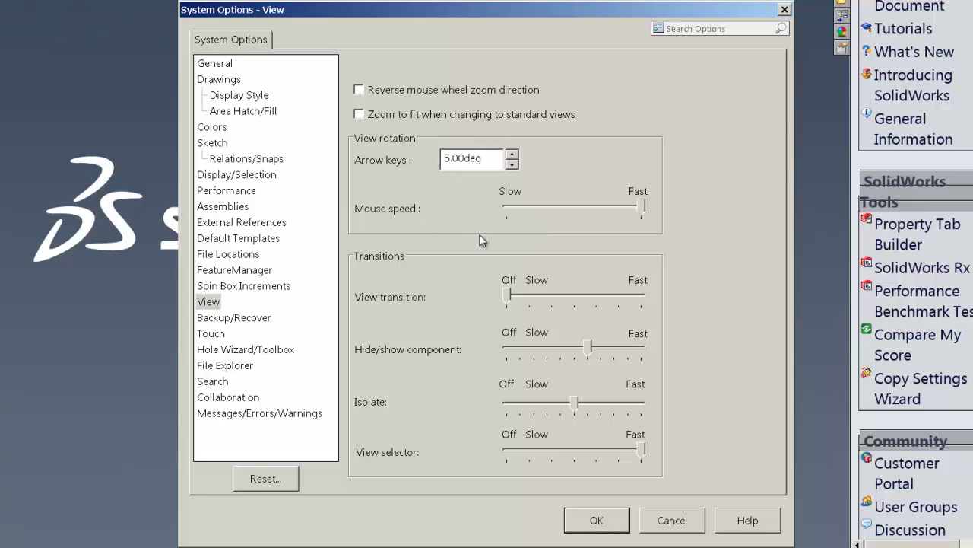
click(485, 161)
- Set the hide/show component, isolate and view selector transitions to Off
drag(587, 351, 439, 380)
drag(575, 404, 507, 403)
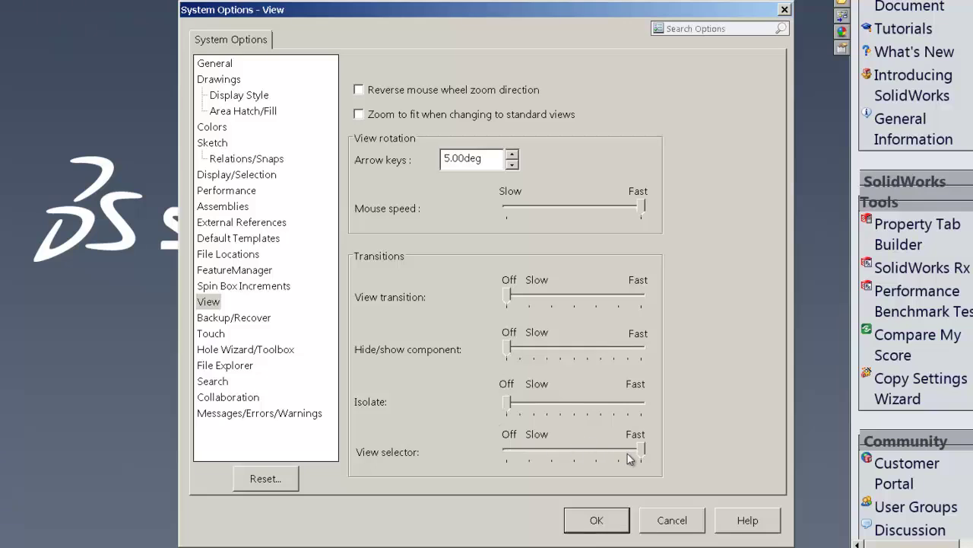
drag(641, 448, 502, 456)
click(581, 449)
drag(642, 452, 461, 469)
- Show the Search page of System Options, where 'Search while typing' is off
click(213, 383)
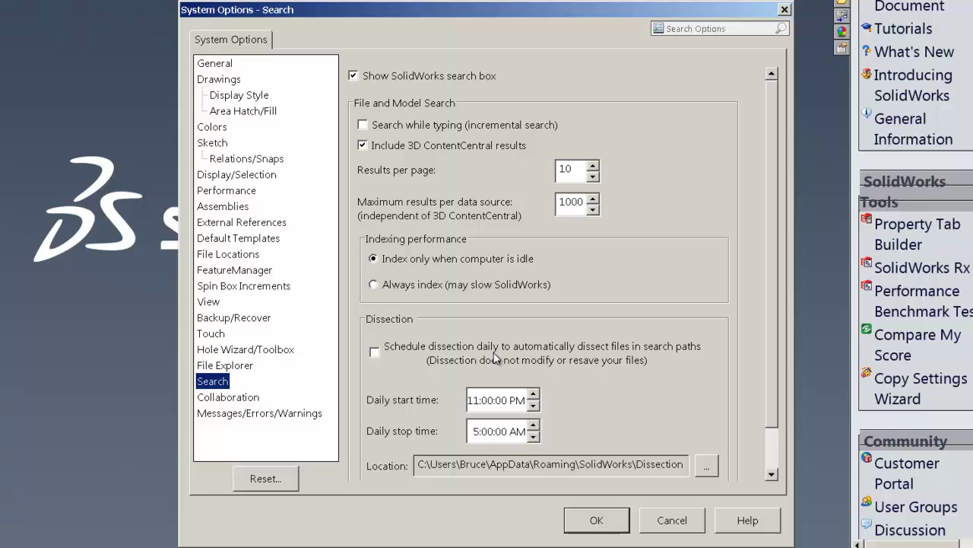
- Show the Collaboration page, keeping 'Enable multi-user environment' unchecked
click(245, 398)
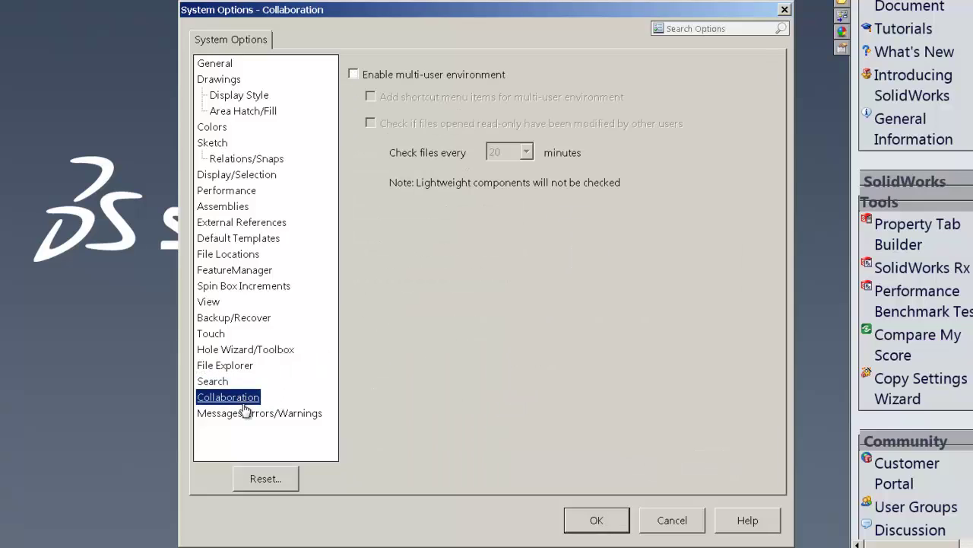